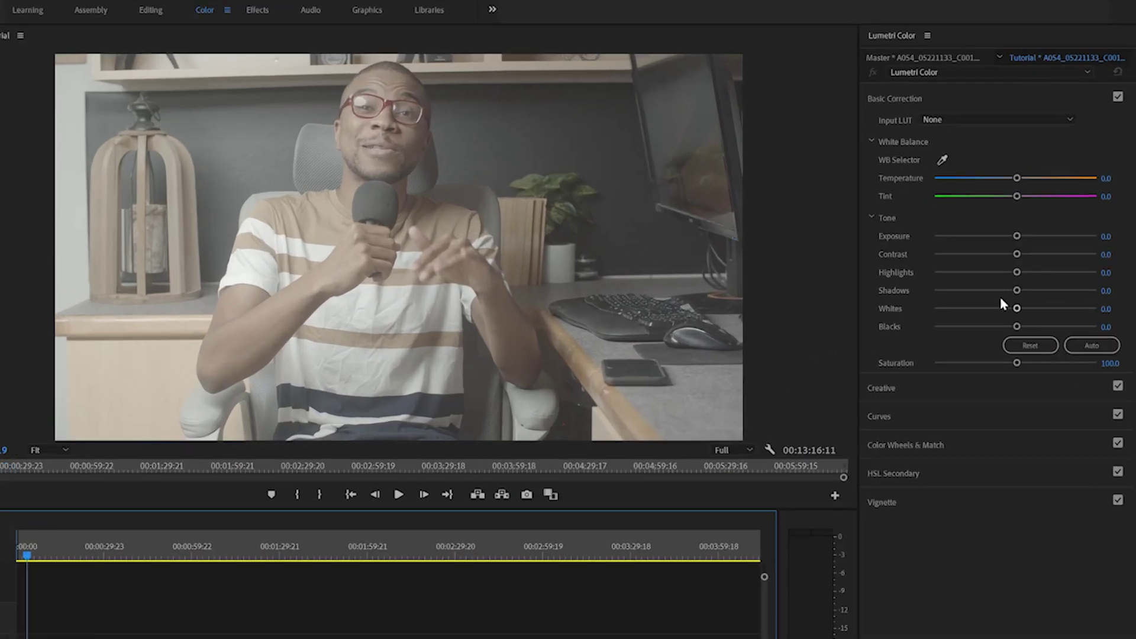
# - Lower Shadows and Blacks to -150 in Lumetri Basic Correction
pyautogui.moveTo(1056, 207); pyautogui.dragTo(1002, 205)
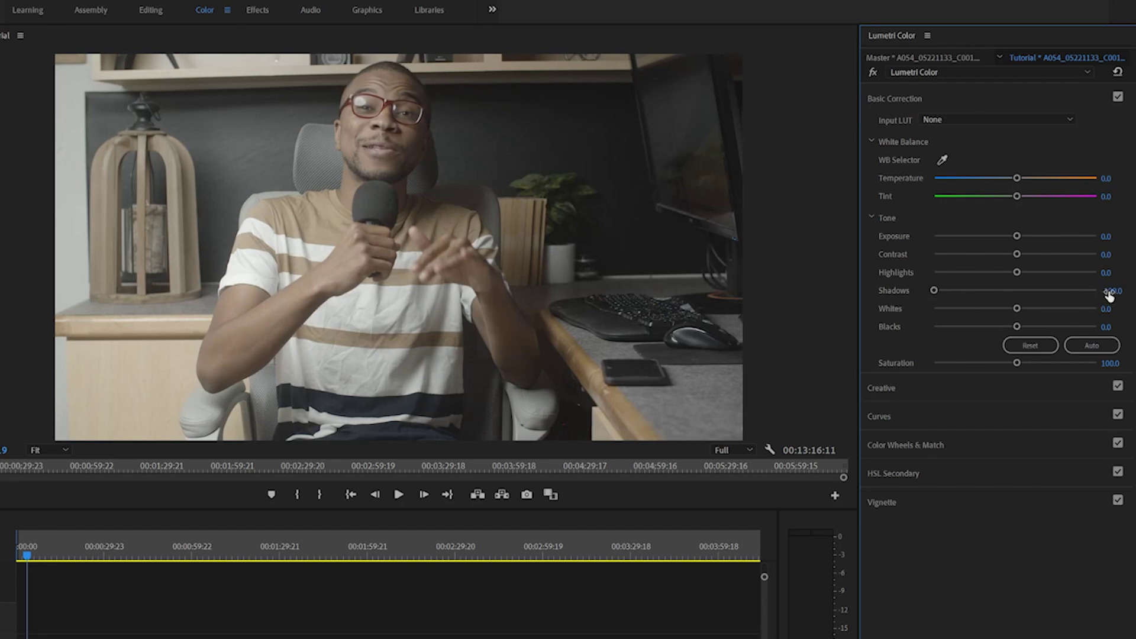
pyautogui.moveTo(1108, 293); pyautogui.dragTo(1071, 299)
pyautogui.moveTo(1016, 326); pyautogui.dragTo(934, 327)
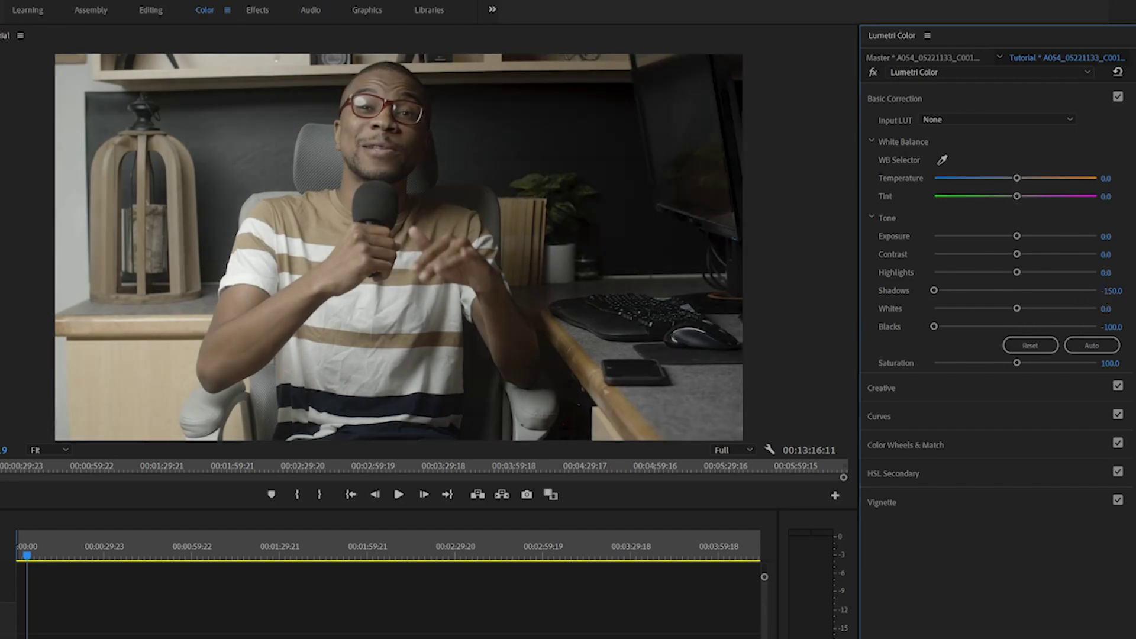
pyautogui.moveTo(1106, 326); pyautogui.dragTo(1071, 329)
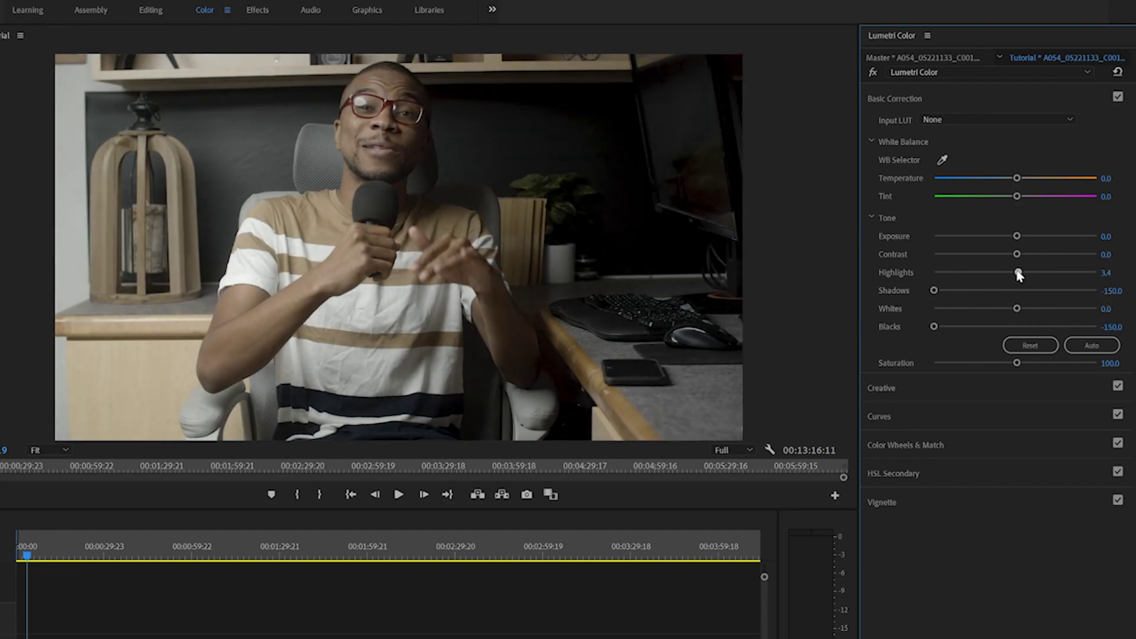
# - Raise Highlights to 29.1 and Saturation to 145.3, then scrub through the first clip
pyautogui.moveTo(1019, 273); pyautogui.dragTo(1039, 273)
pyautogui.moveTo(1018, 363); pyautogui.dragTo(1053, 348)
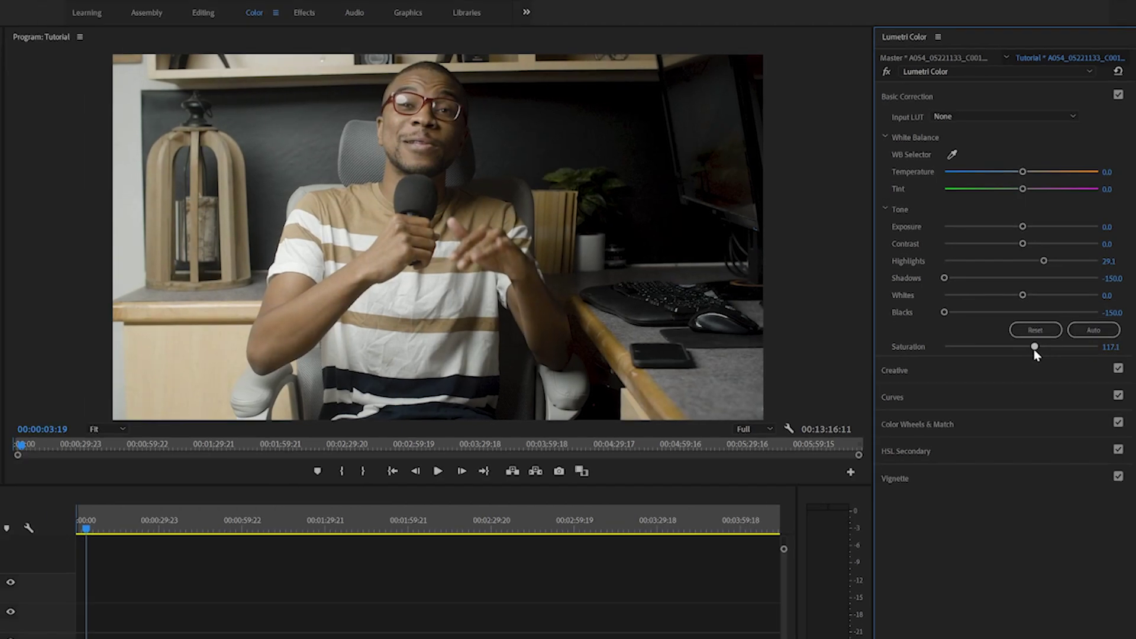
pyautogui.click(88, 526)
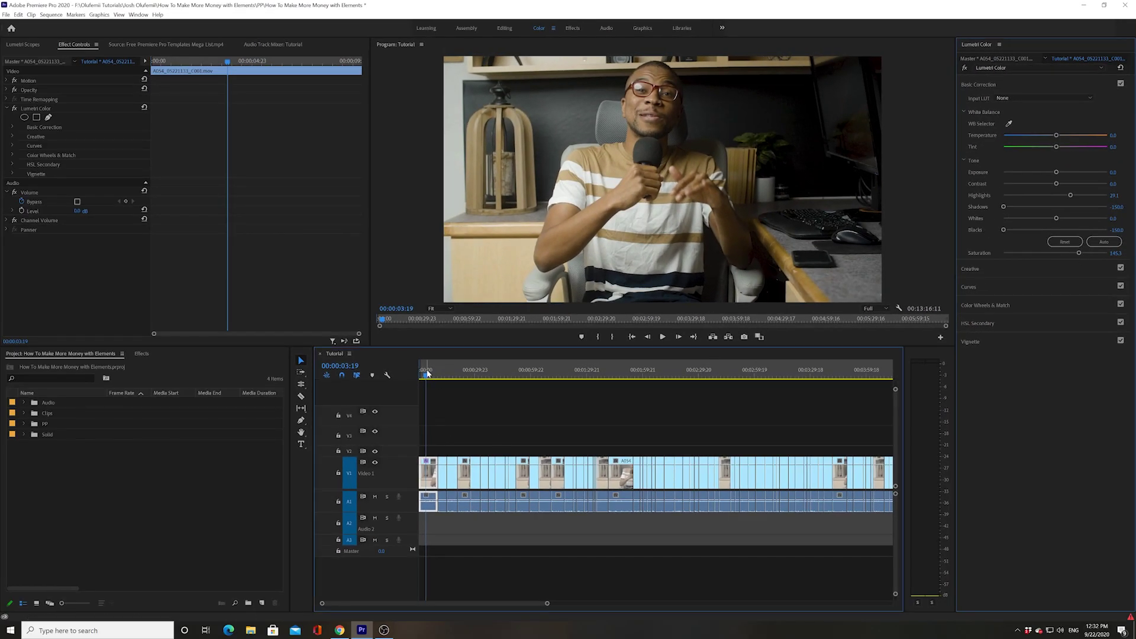
pyautogui.moveTo(427, 373); pyautogui.dragTo(426, 373)
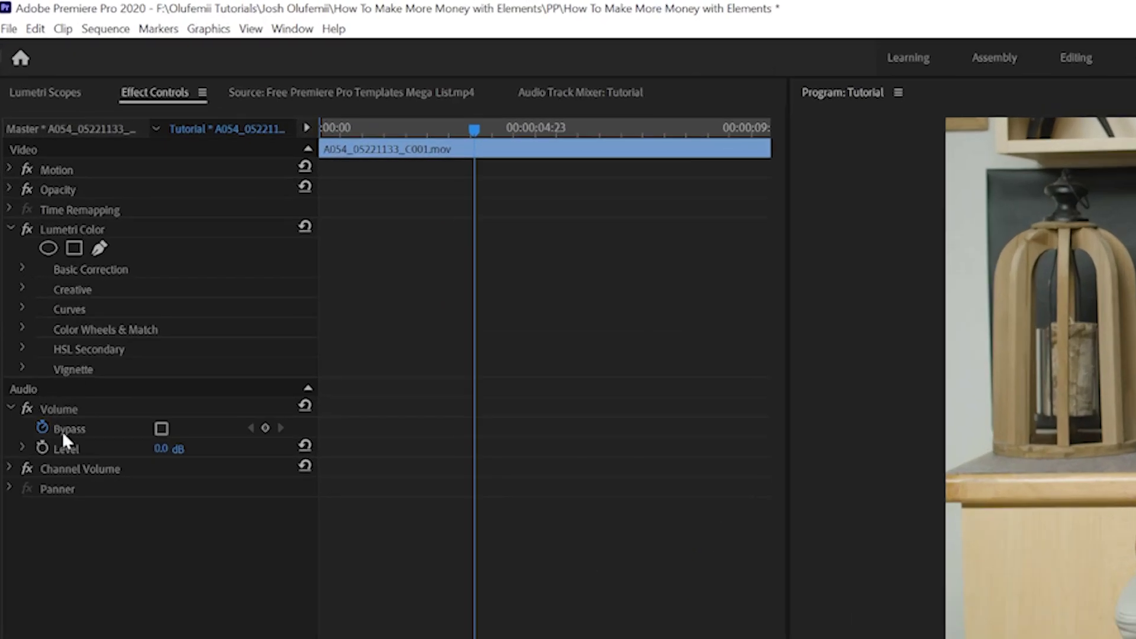
# - Set the first clip's Volume Level to 1.3 dB and play the graded clip from the start
pyautogui.moveTo(162, 449); pyautogui.dragTo(177, 450)
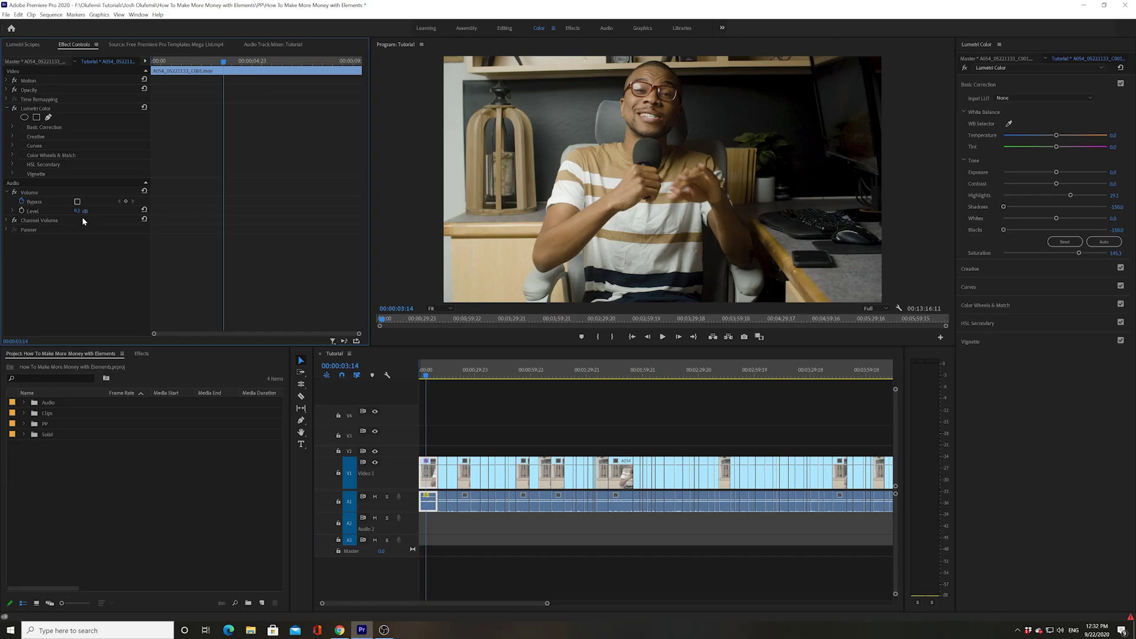
pyautogui.click(421, 371)
pyautogui.click(663, 336)
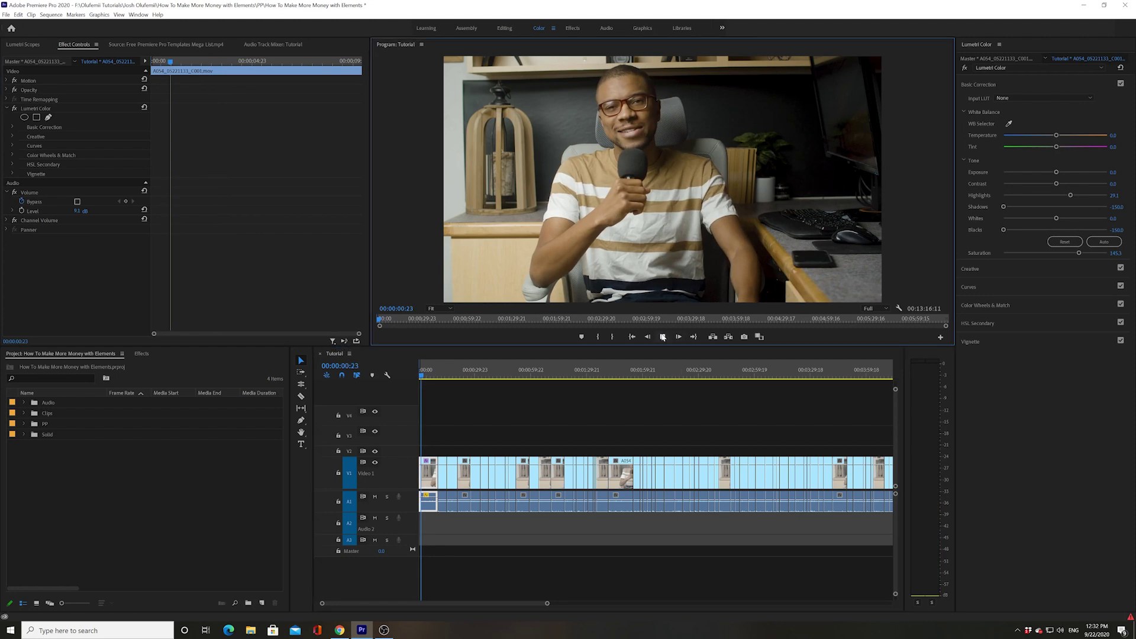
pyautogui.click(662, 337)
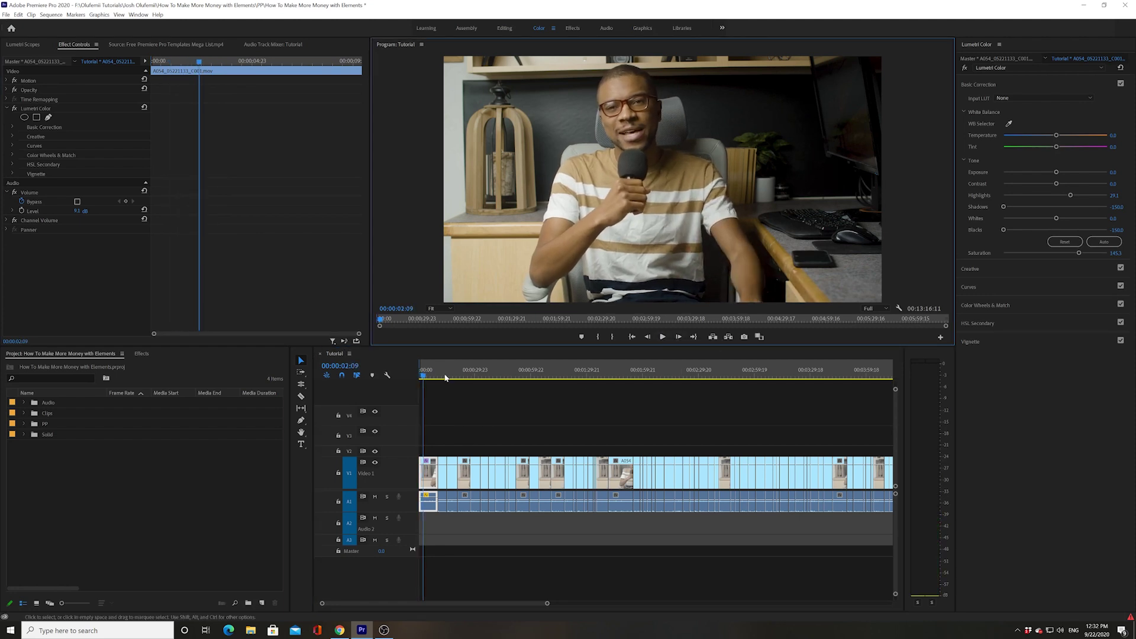
pyautogui.moveTo(424, 377); pyautogui.dragTo(426, 476)
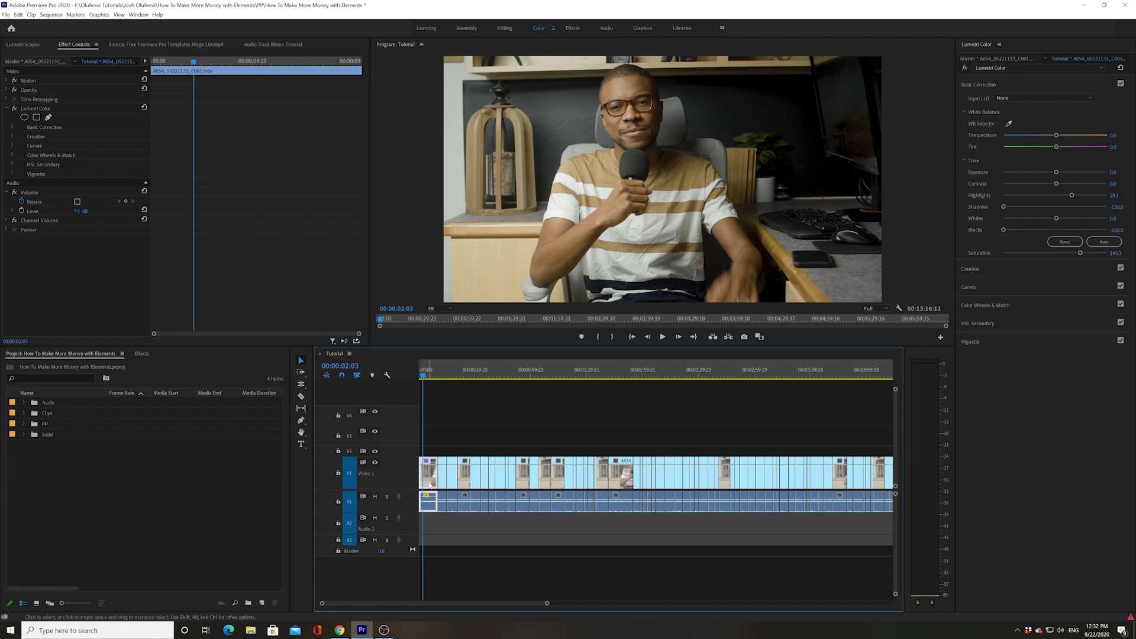
# - Copy the first V1 clip, zoom the timeline out, and marquee-select every clip
pyautogui.rightClick(427, 478)
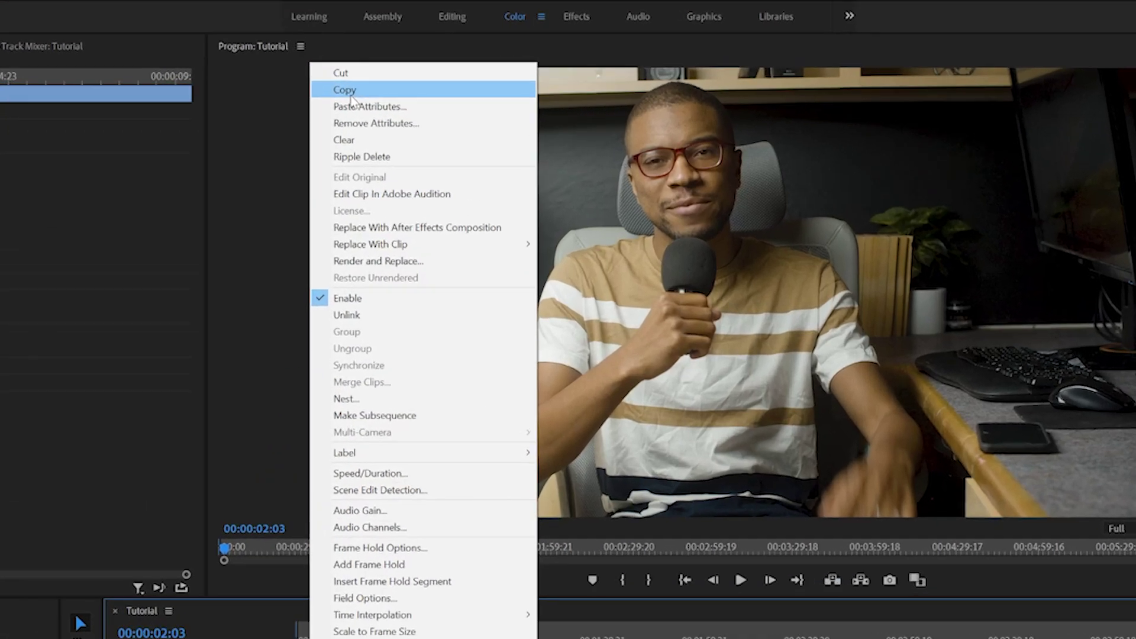
pyautogui.click(349, 93)
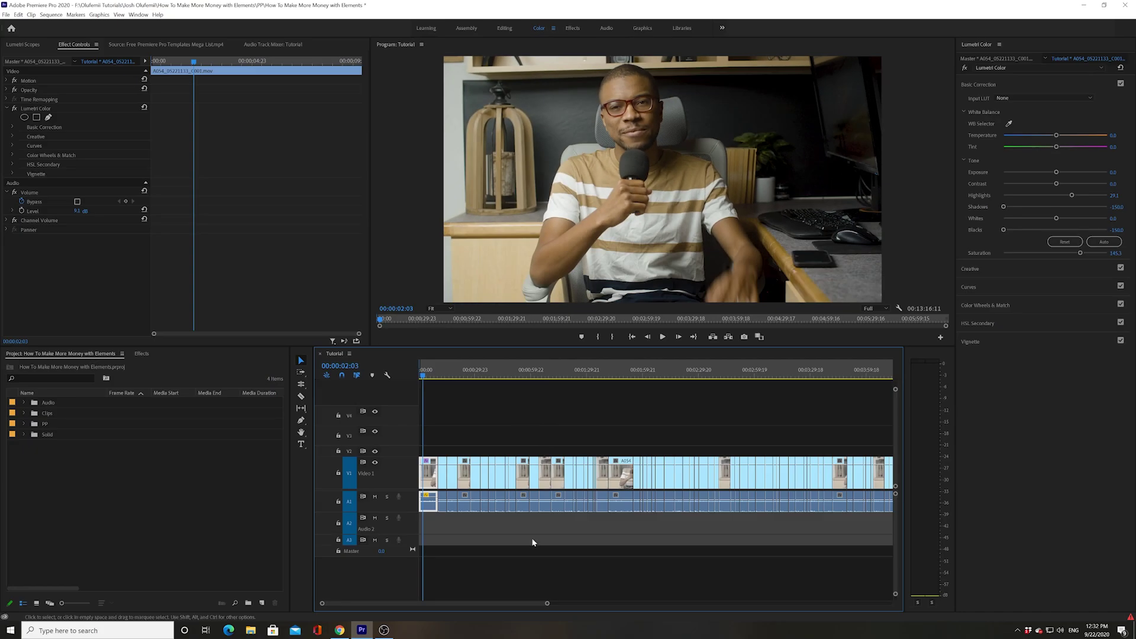
pyautogui.moveTo(546, 604); pyautogui.dragTo(673, 603)
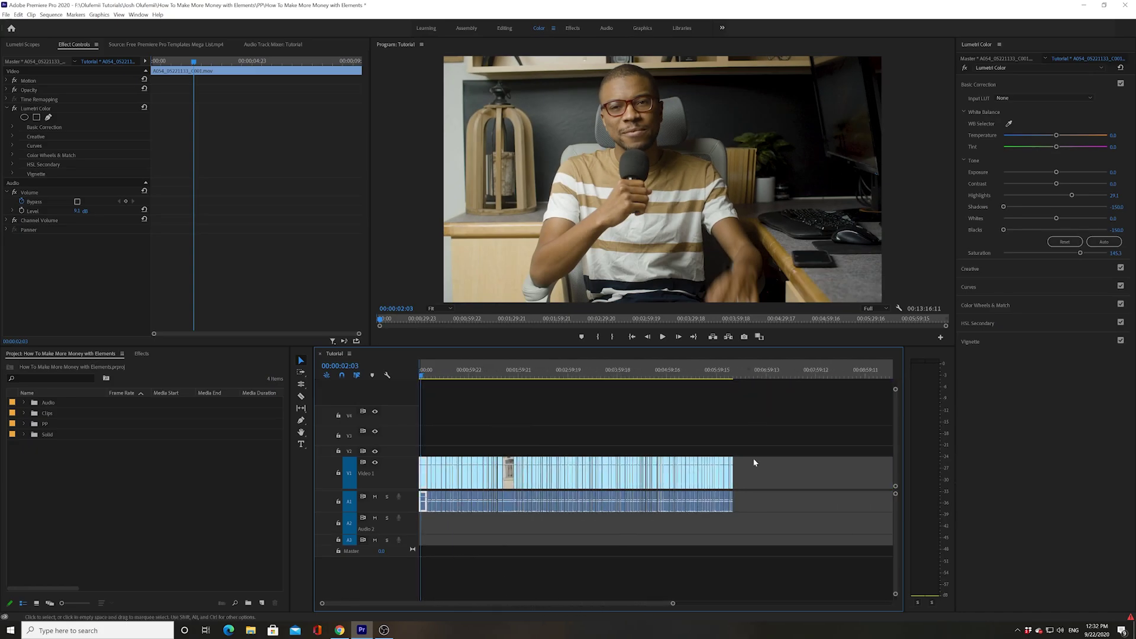
pyautogui.moveTo(672, 441); pyautogui.dragTo(439, 497)
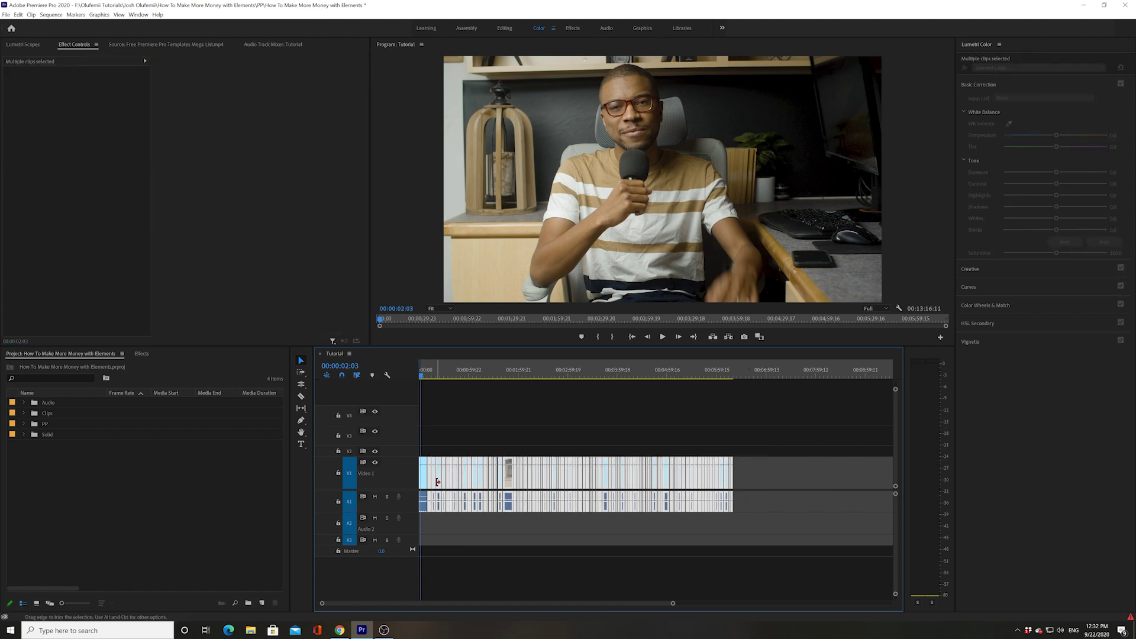
# - Paste Attributes onto the selected clips with Lumetri Color and Volume checked
pyautogui.rightClick(439, 475)
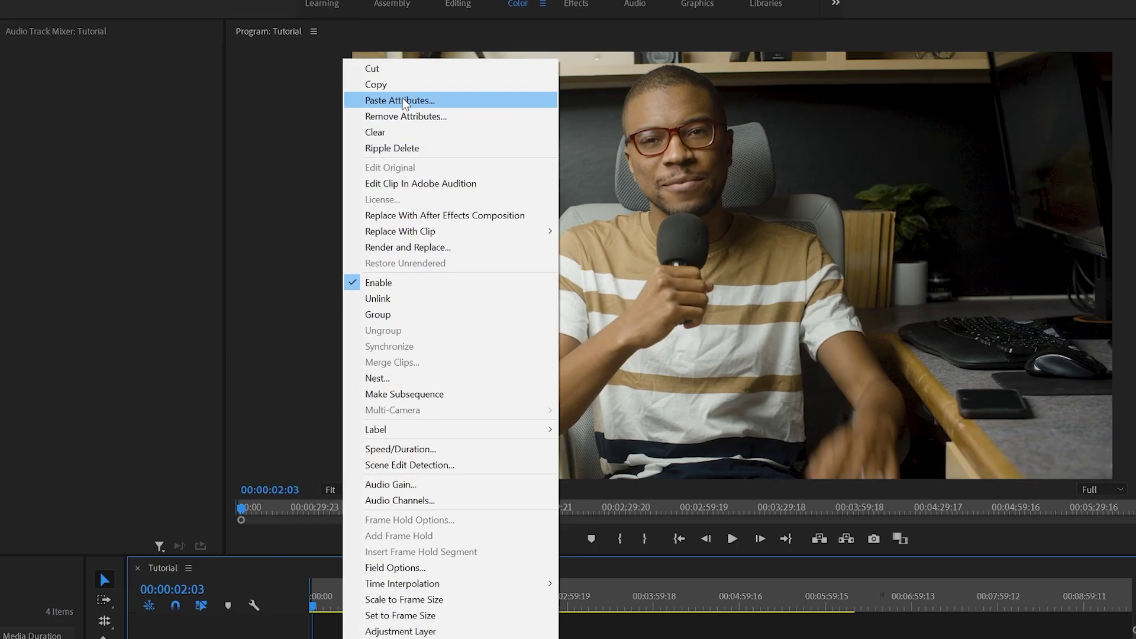
pyautogui.click(370, 109)
pyautogui.moveTo(67, 3); pyautogui.dragTo(304, 121)
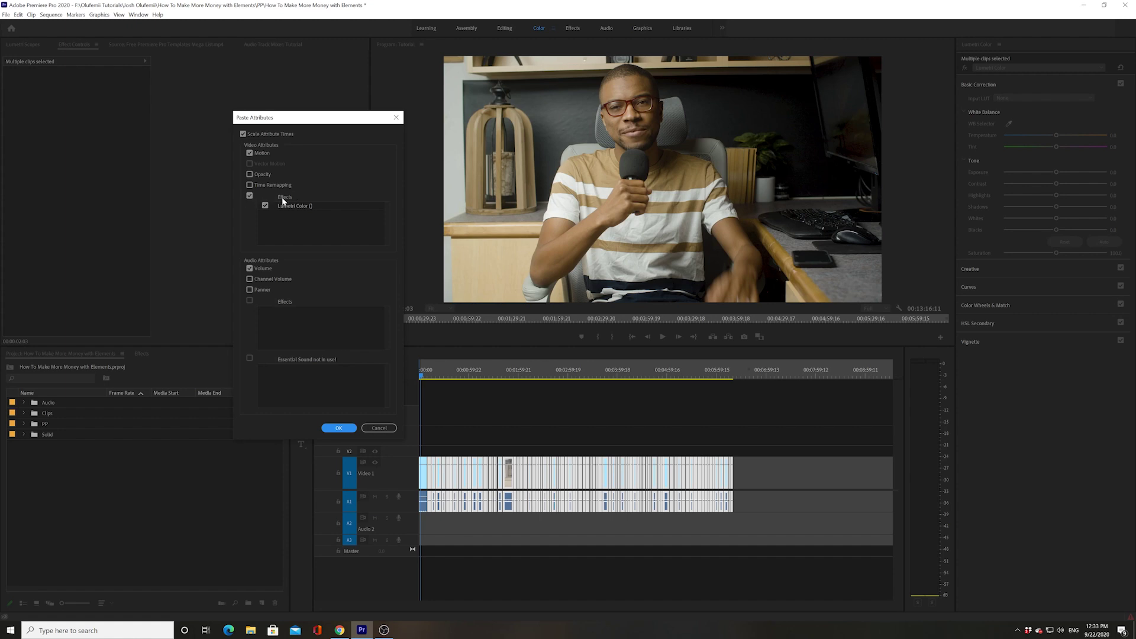
pyautogui.click(265, 205)
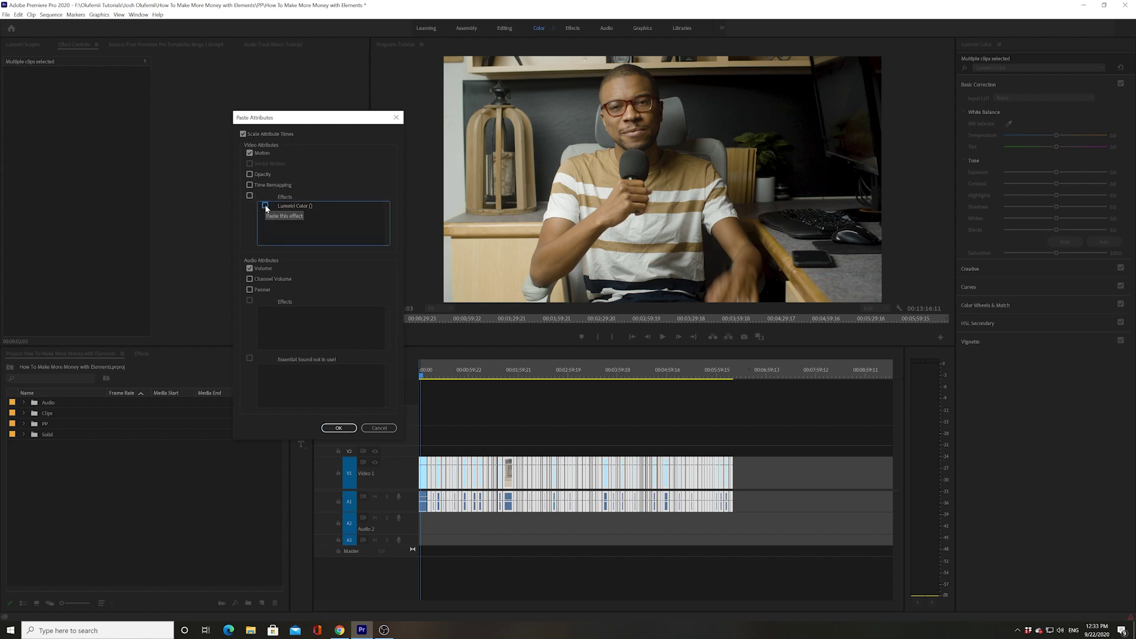
pyautogui.click(265, 206)
pyautogui.click(249, 268)
pyautogui.click(338, 428)
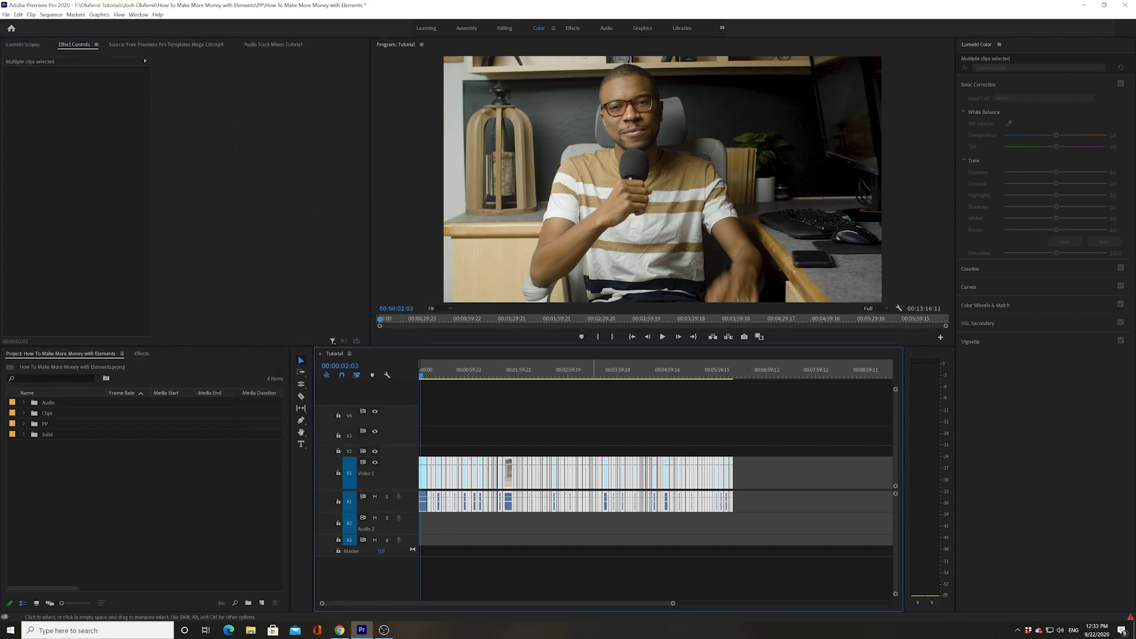
# - Play the later clips to check the pasted grade, then reselect all sequence clips
pyautogui.moveTo(657, 606); pyautogui.dragTo(451, 606)
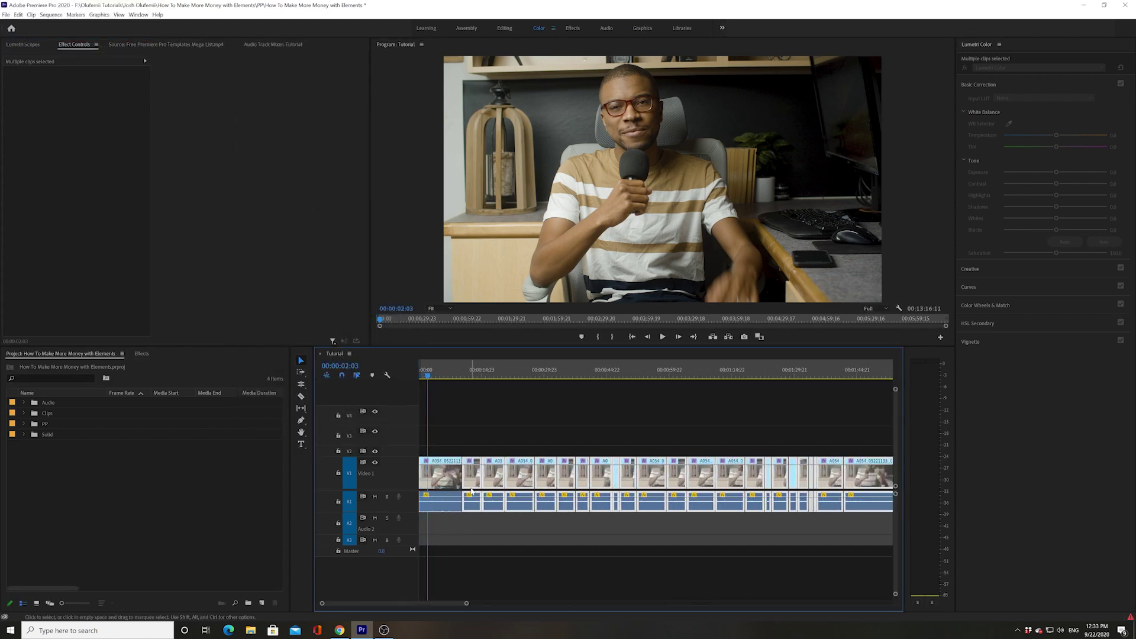
pyautogui.press('space')
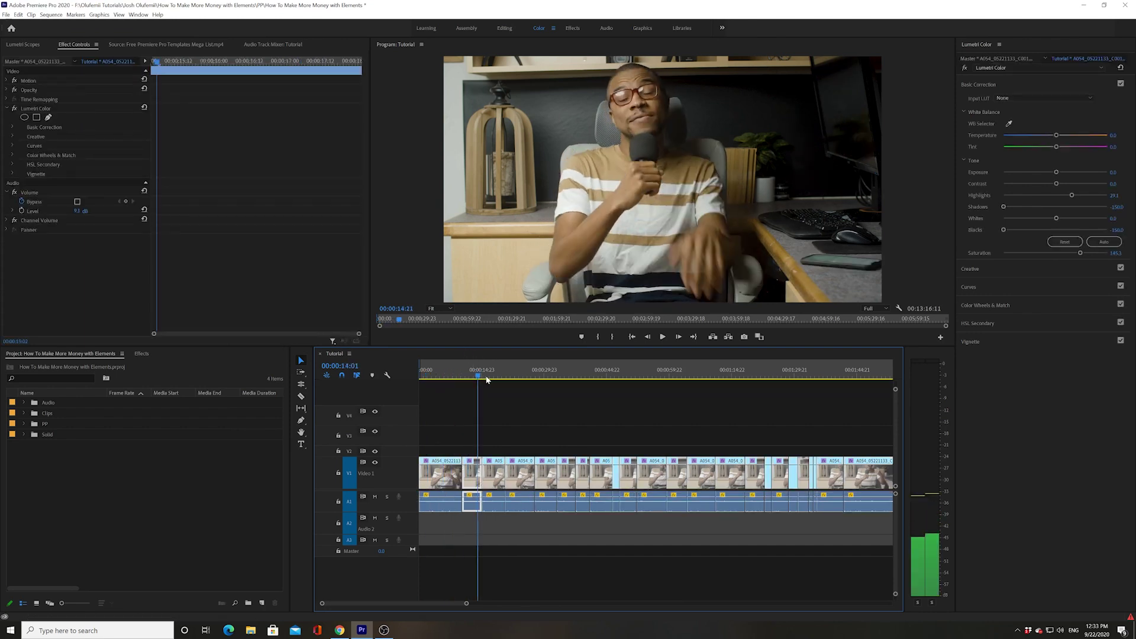
pyautogui.press('space')
pyautogui.press('space')
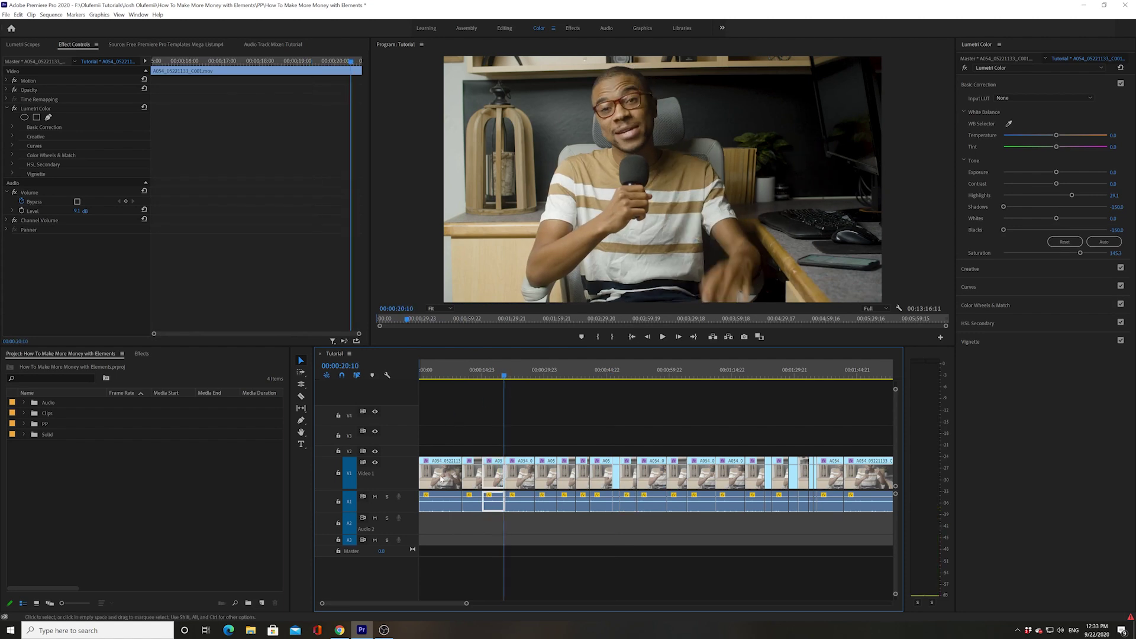
pyautogui.click(441, 372)
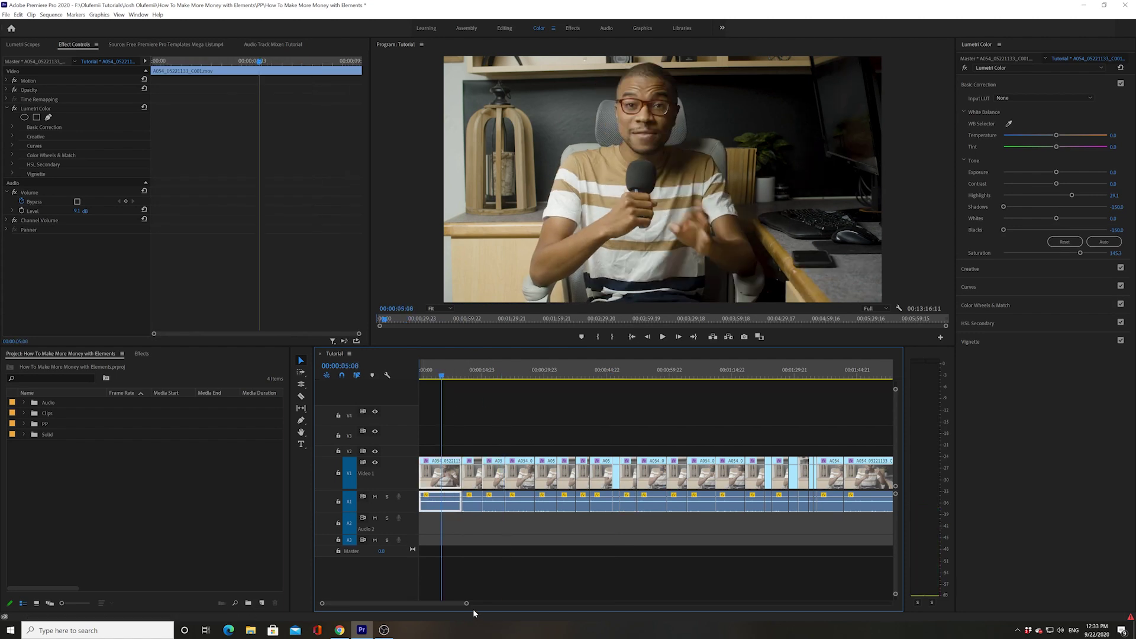
pyautogui.moveTo(466, 603); pyautogui.dragTo(631, 601)
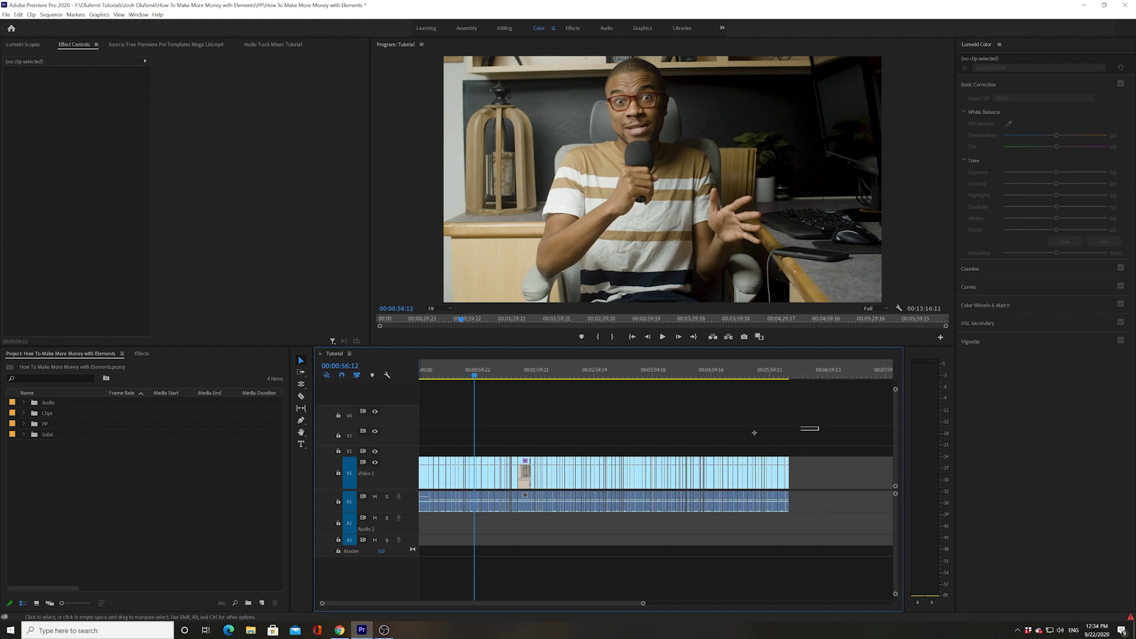
pyautogui.moveTo(755, 433); pyautogui.dragTo(431, 482)
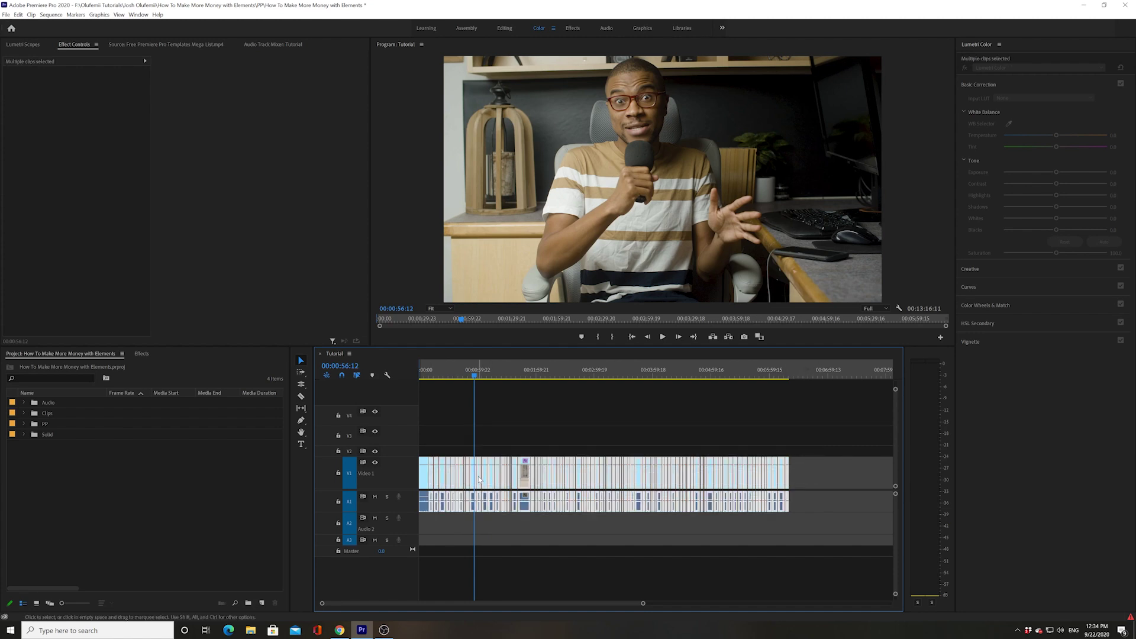
# - Remove Attributes with only Lumetri Color checked, leaving Motion, Time Remapping, Panner, Channel Volume and Volume
pyautogui.rightClick(479, 478)
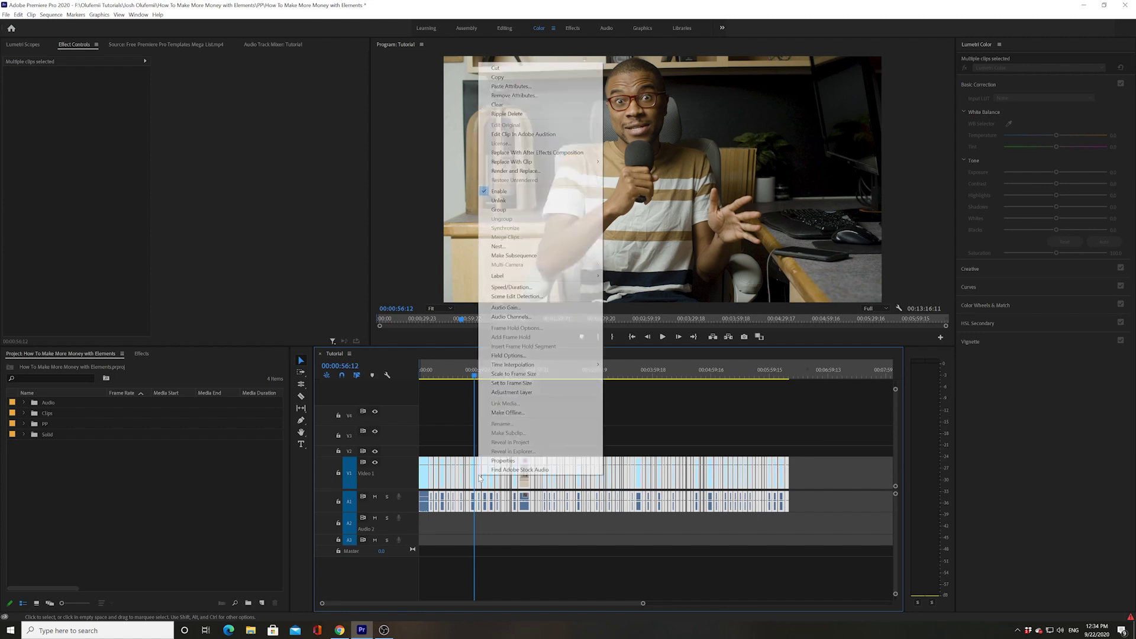
pyautogui.click(529, 96)
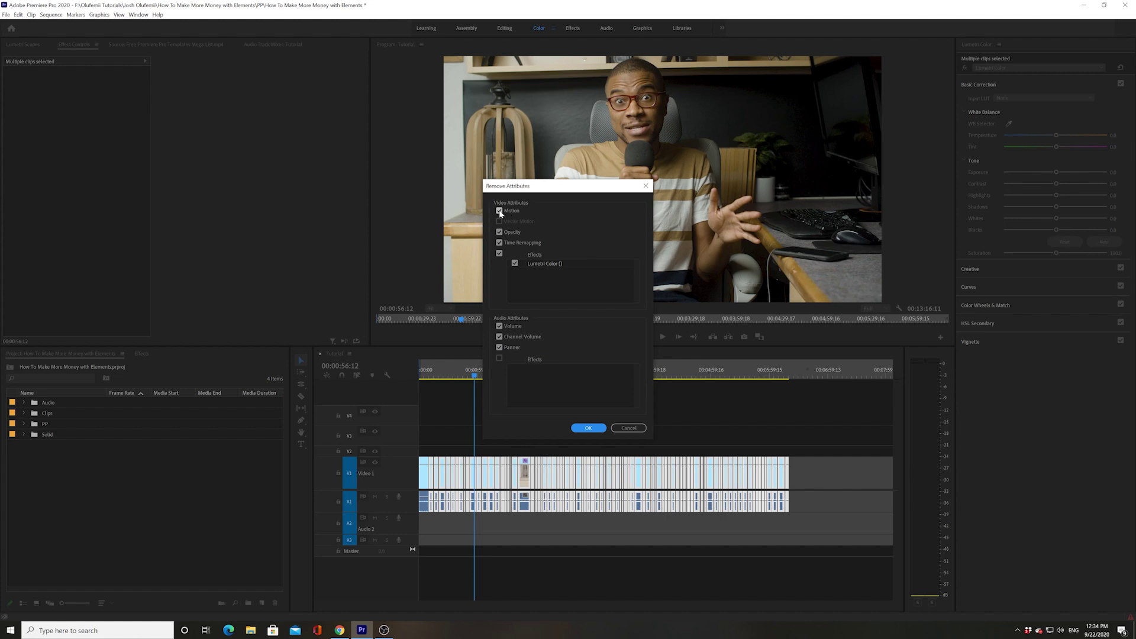
pyautogui.click(499, 212)
pyautogui.click(499, 243)
pyautogui.click(499, 347)
pyautogui.click(500, 337)
pyautogui.click(500, 326)
pyautogui.click(589, 427)
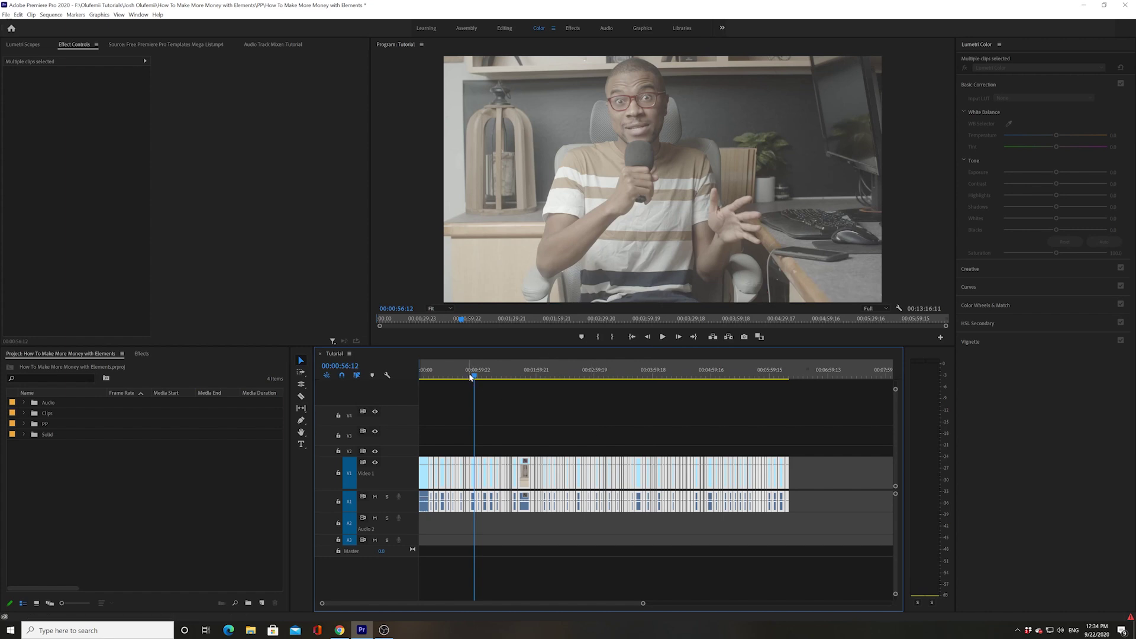
pyautogui.moveTo(473, 377); pyautogui.dragTo(445, 377)
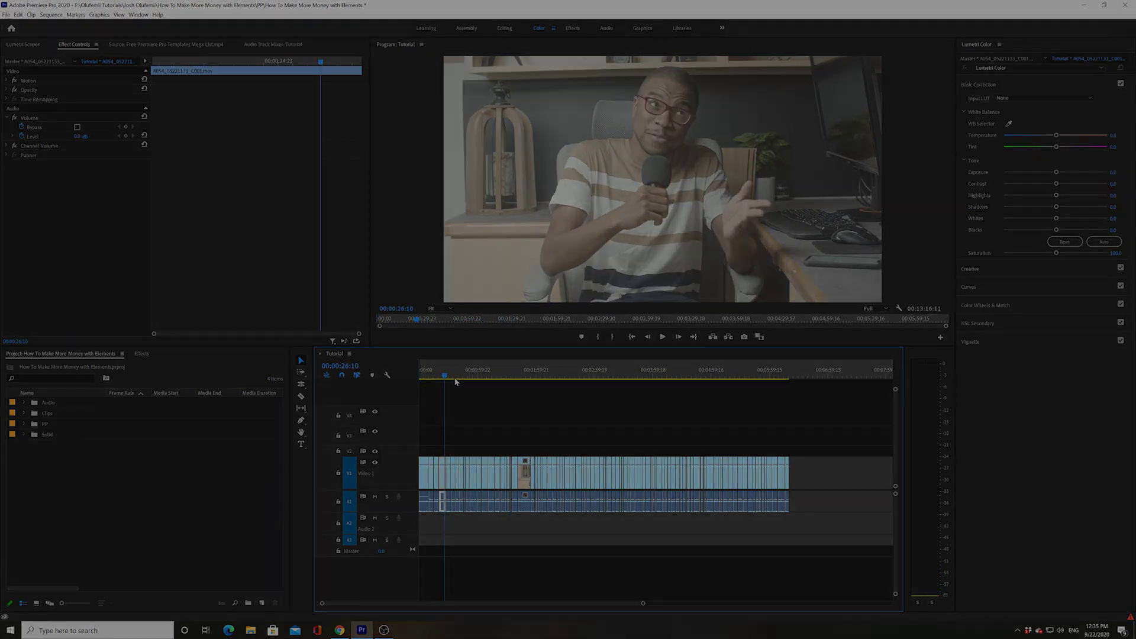